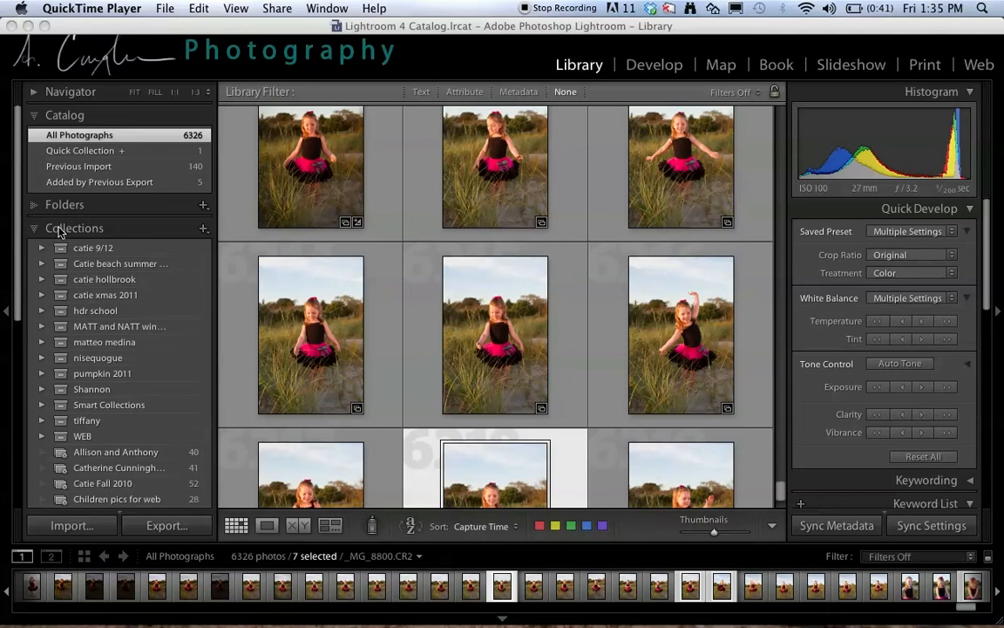
- Create a top-level collection set named "Golden Hour"
click(203, 228)
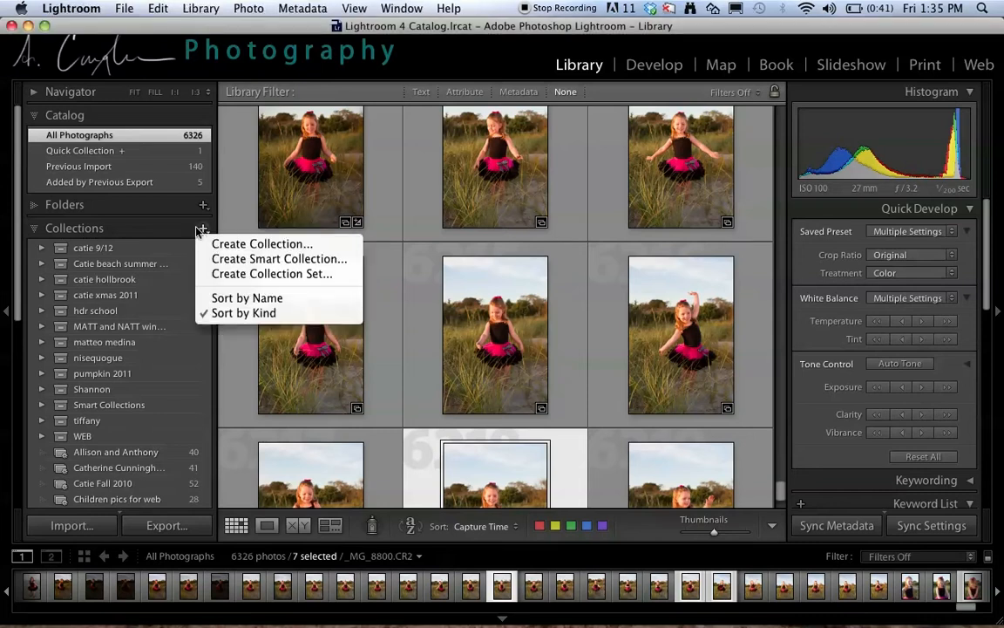
click(235, 273)
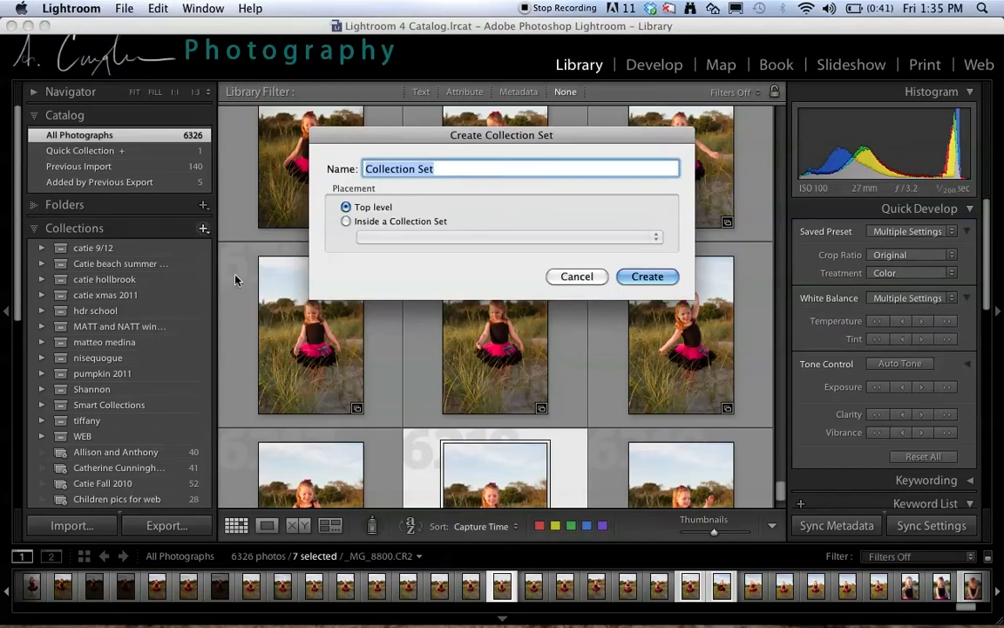
text(Golden)
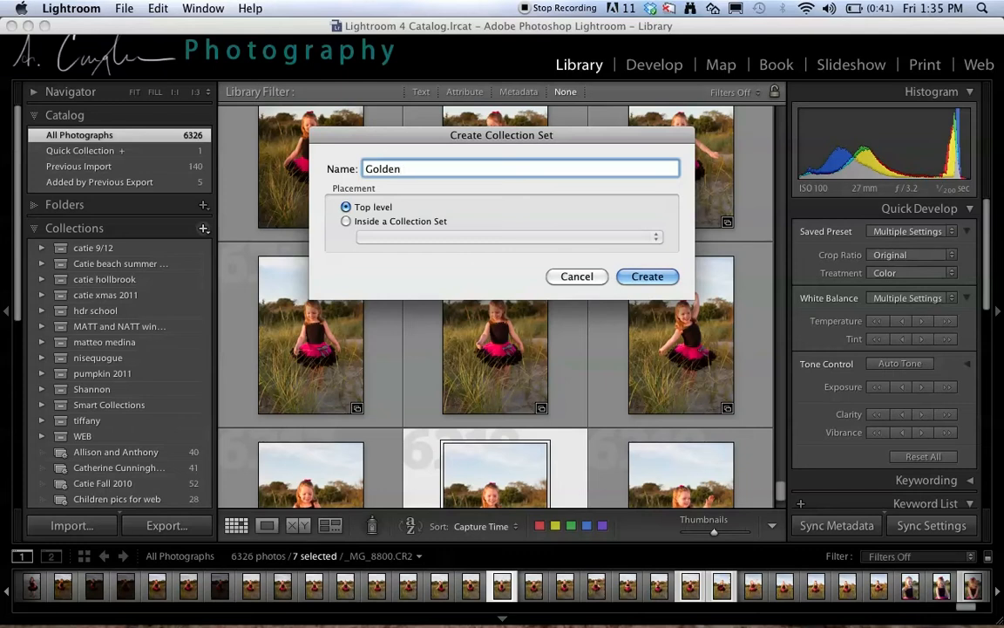
text( Hour)
click(647, 276)
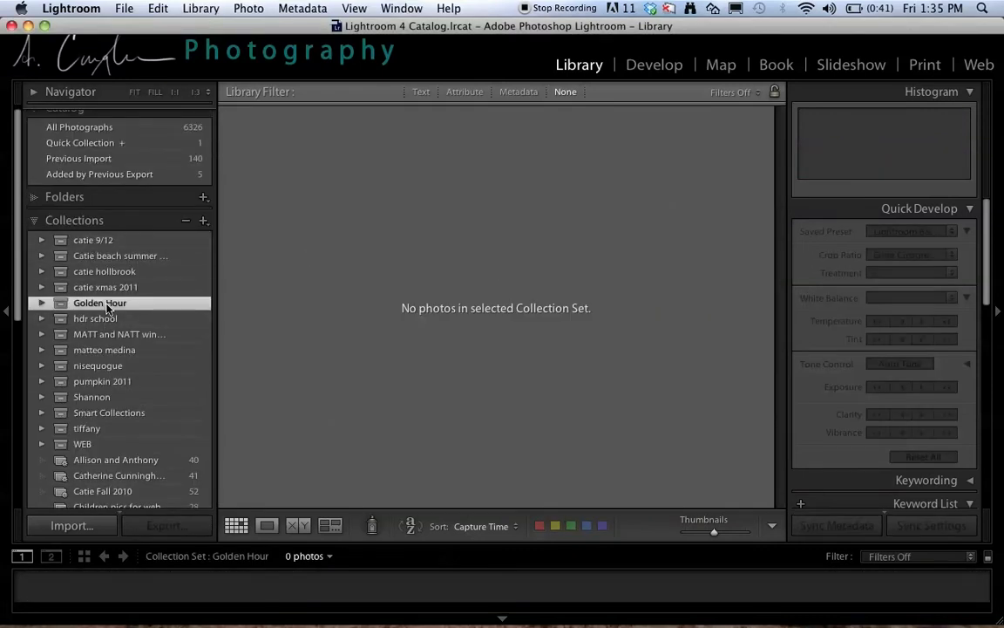
- Show the Previous Import photos and select all of them
scroll(118, 185, up, 1)
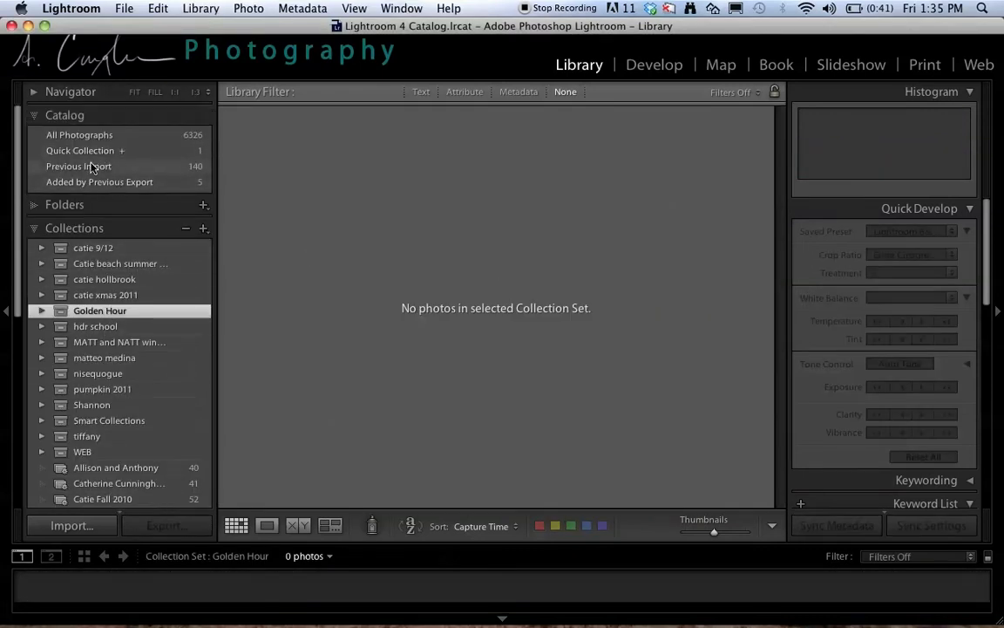
click(94, 168)
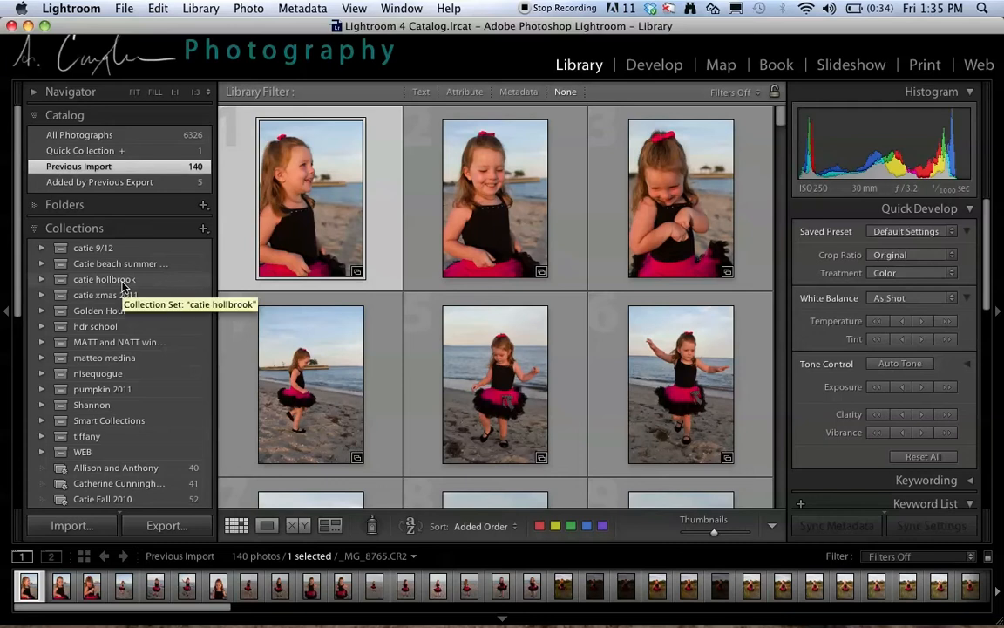
key(super+a)
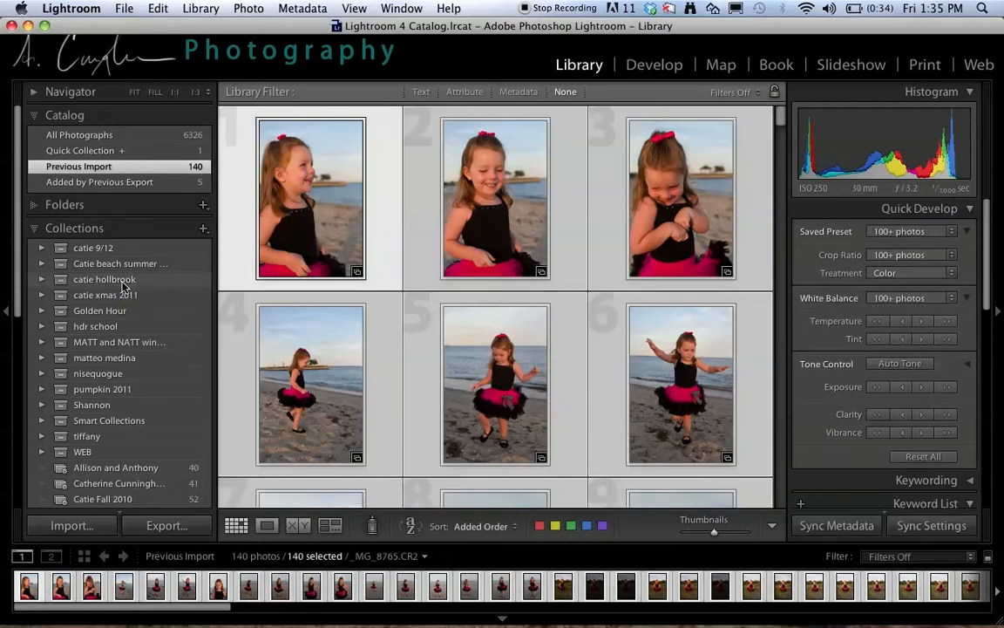
- Create a collection named "Golden Hour 1" inside the Golden Hour set, including the selected photos
click(203, 231)
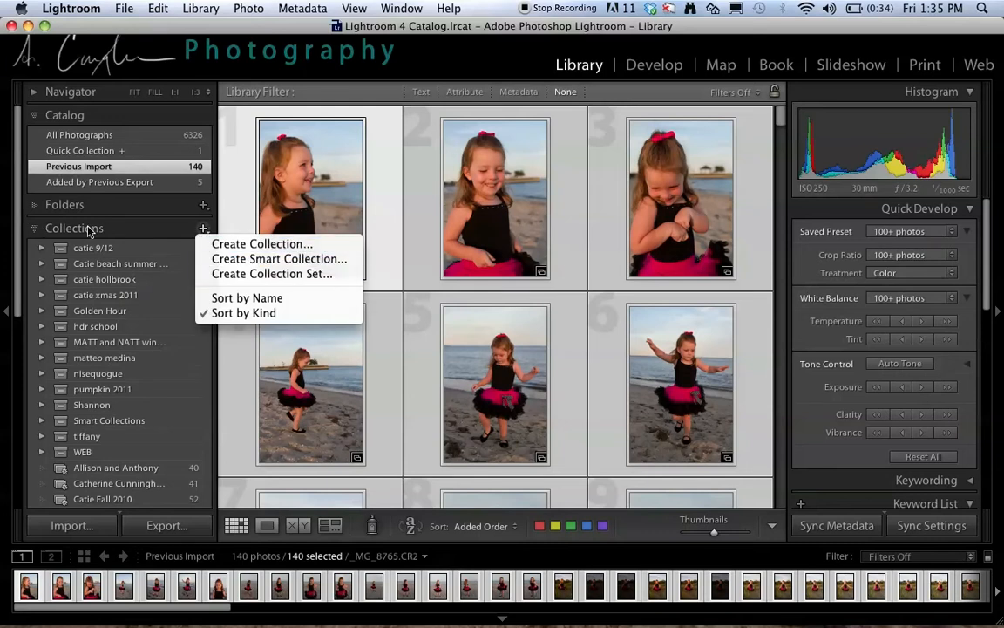
click(300, 245)
text(Golden Hour)
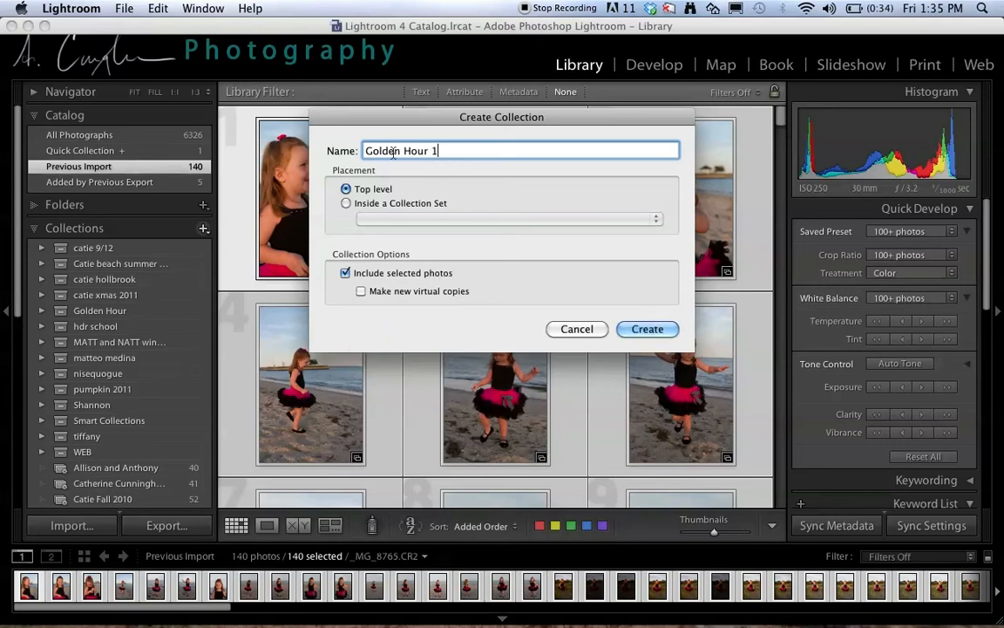
text( 1)
click(347, 203)
click(360, 219)
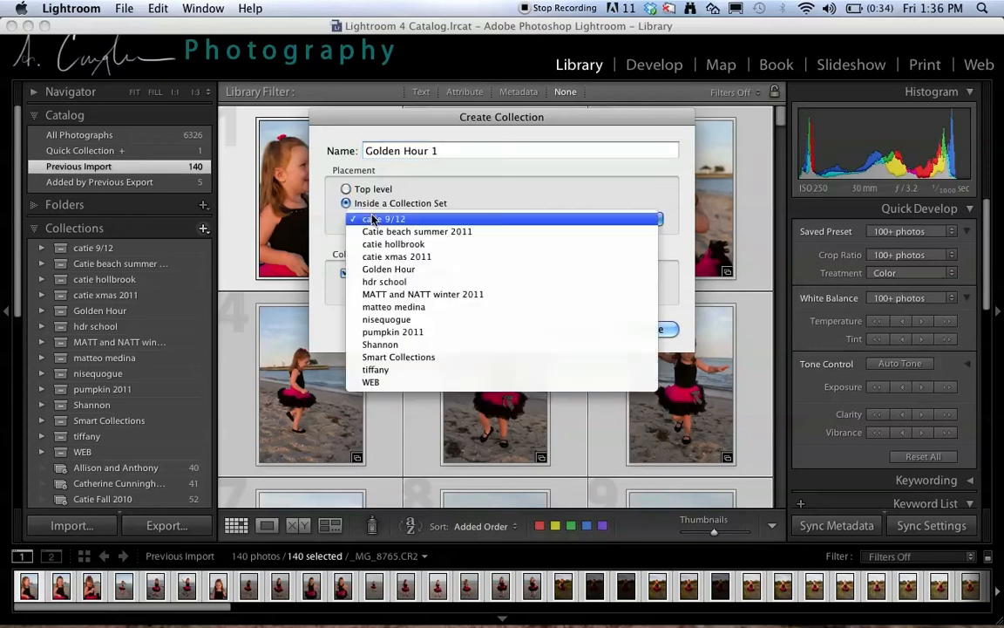
click(375, 269)
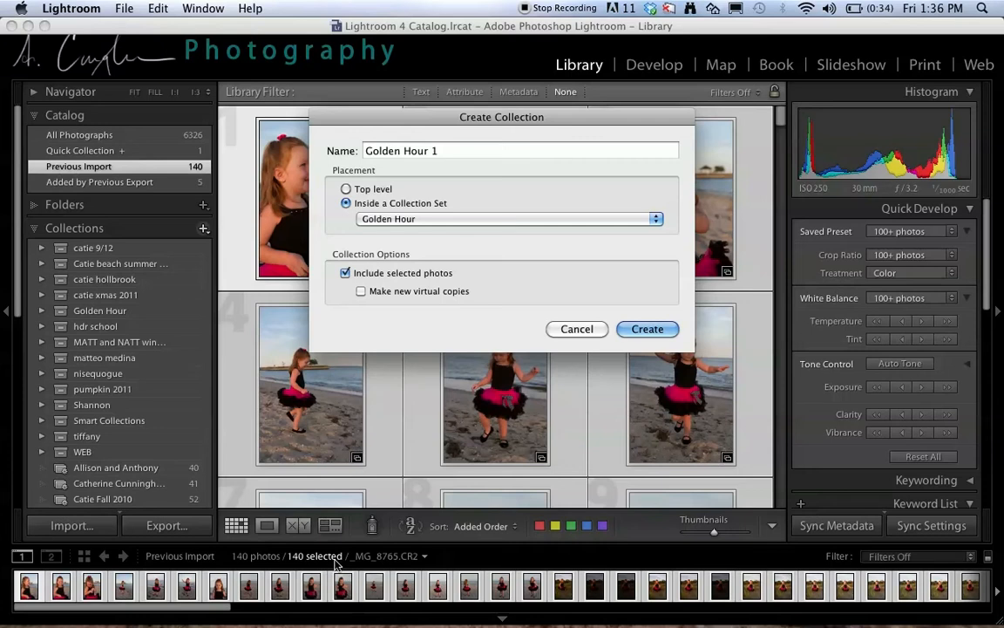
click(641, 329)
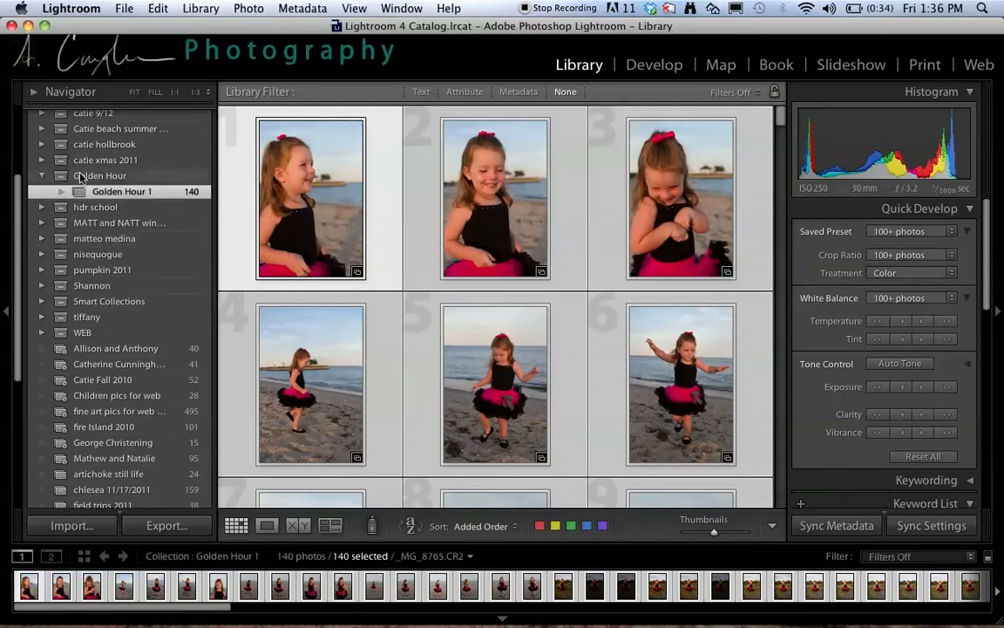
scroll(87, 175, up, 3)
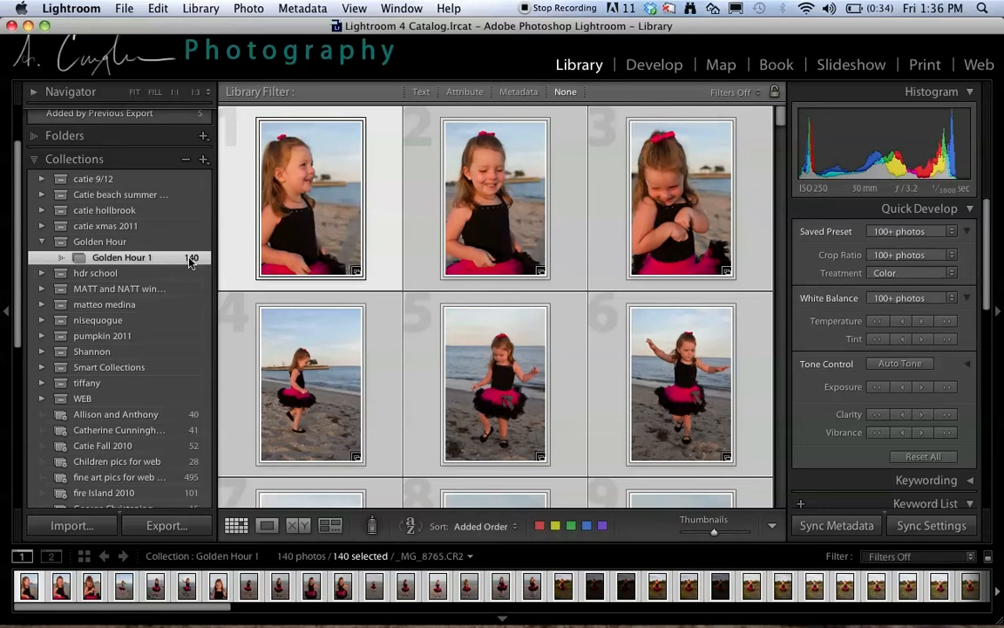
scroll(190, 262, up, 3)
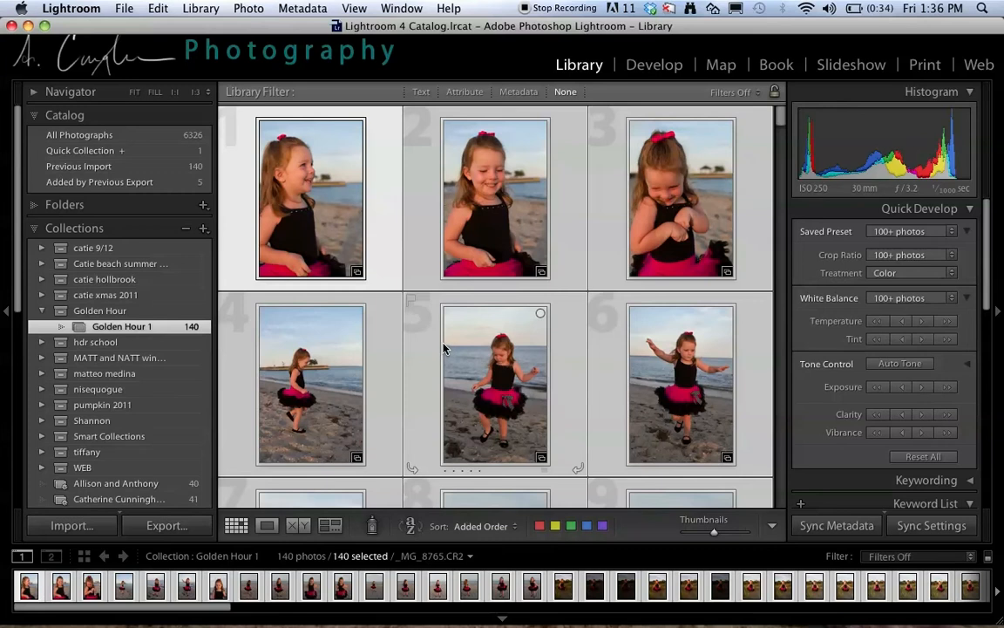
- Select six favourite photos in Golden Hour 1: three of the girl in the black top and three in the pink floral dress
scroll(429, 349, down, 10)
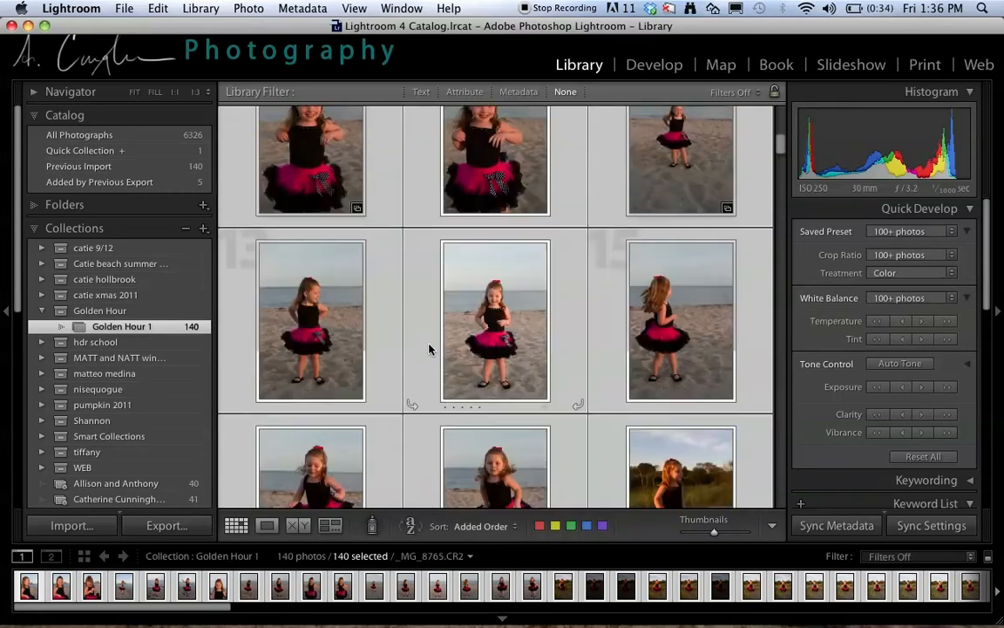
scroll(429, 349, down, 10)
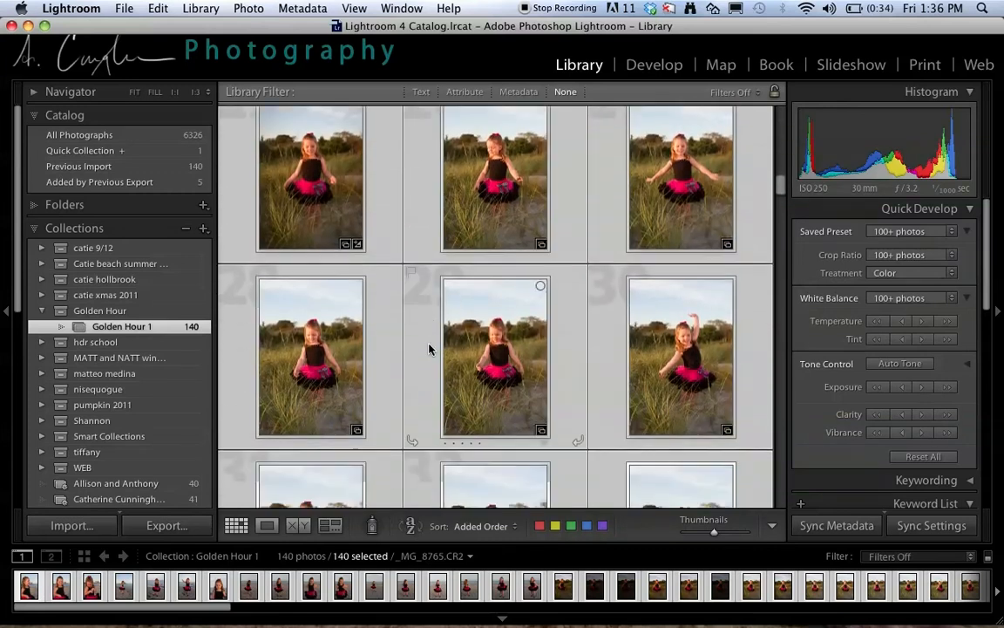
scroll(429, 348, down, 10)
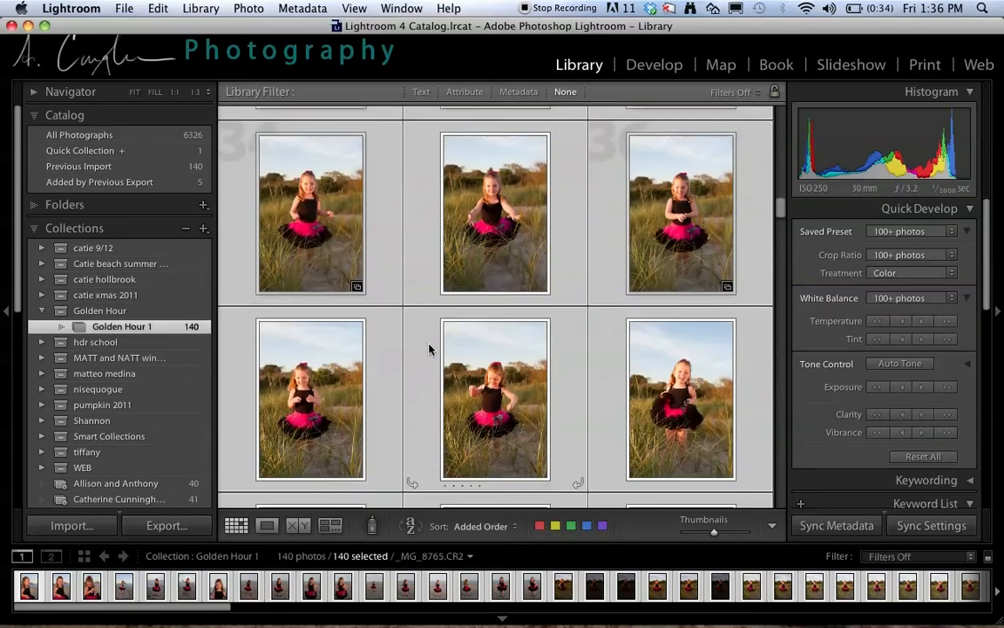
click(431, 270)
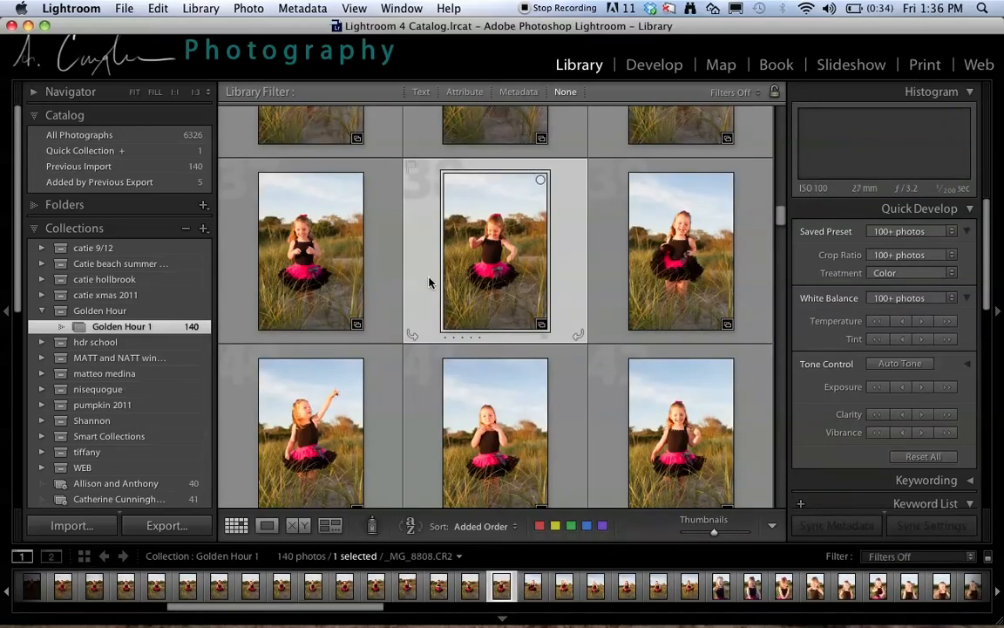
scroll(428, 281, down, 2)
scroll(430, 277, down, 6)
super+click(428, 175)
scroll(596, 352, down, 3)
super+click(601, 338)
scroll(595, 340, down, 10)
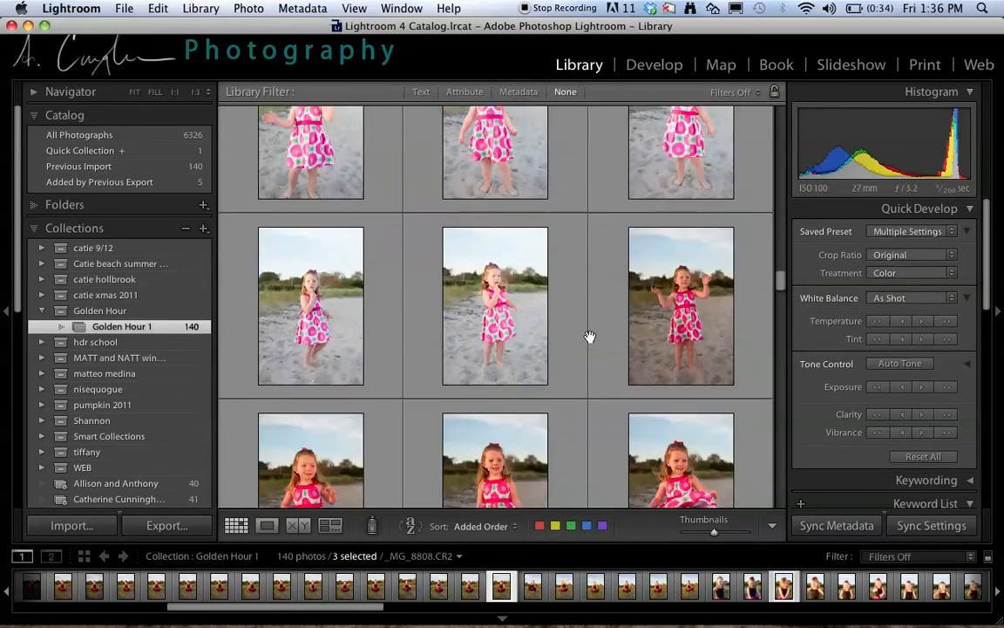
scroll(590, 337, down, 1)
super+click(553, 330)
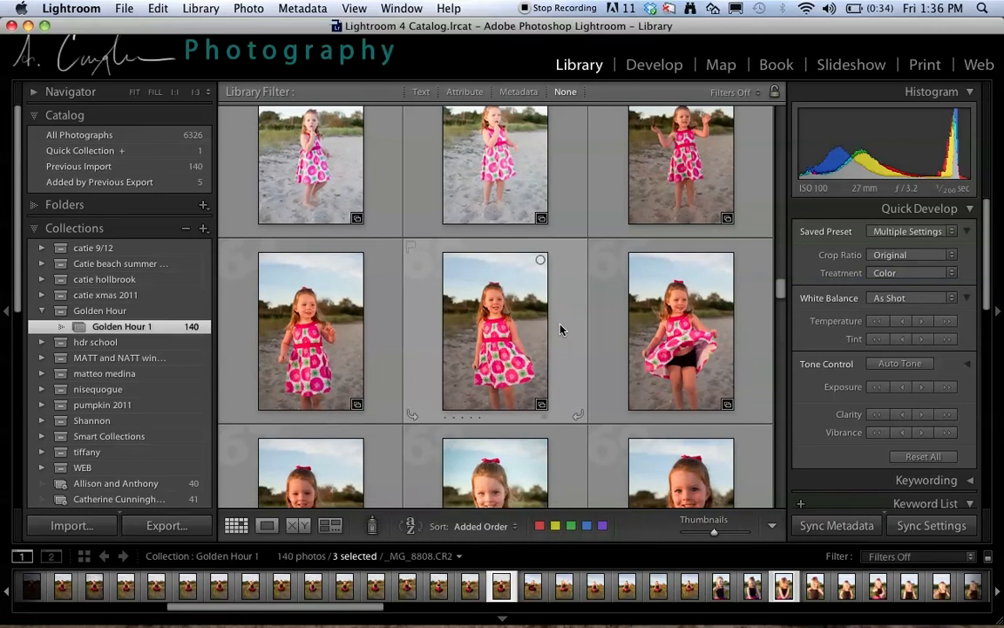
scroll(560, 329, down, 3)
super+click(556, 330)
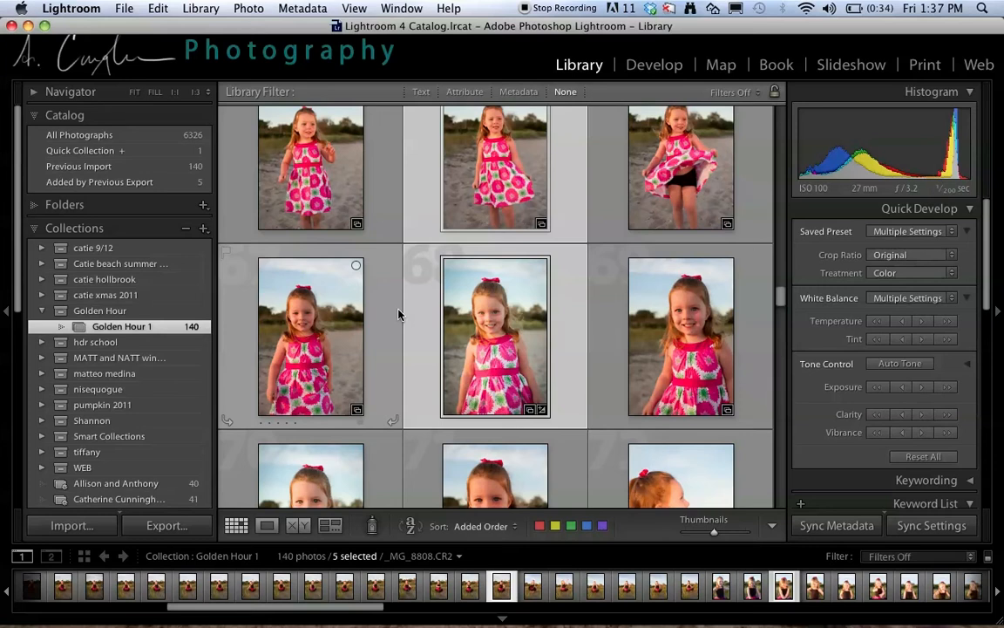
super+click(618, 326)
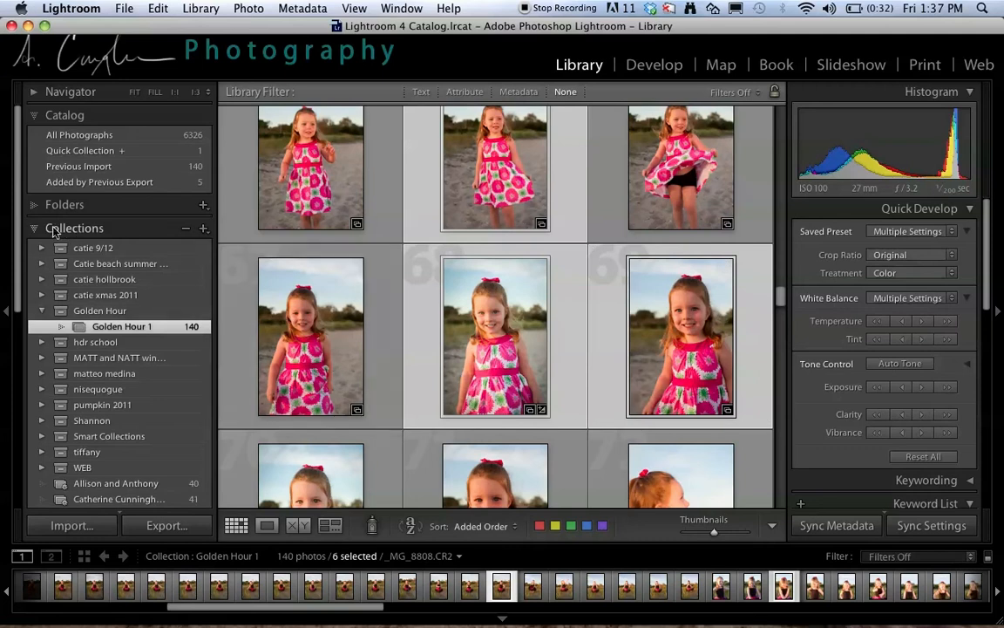
- Create a collection named "Golden Hour 2" inside the Golden Hour set, including the selected photos
click(203, 229)
click(237, 247)
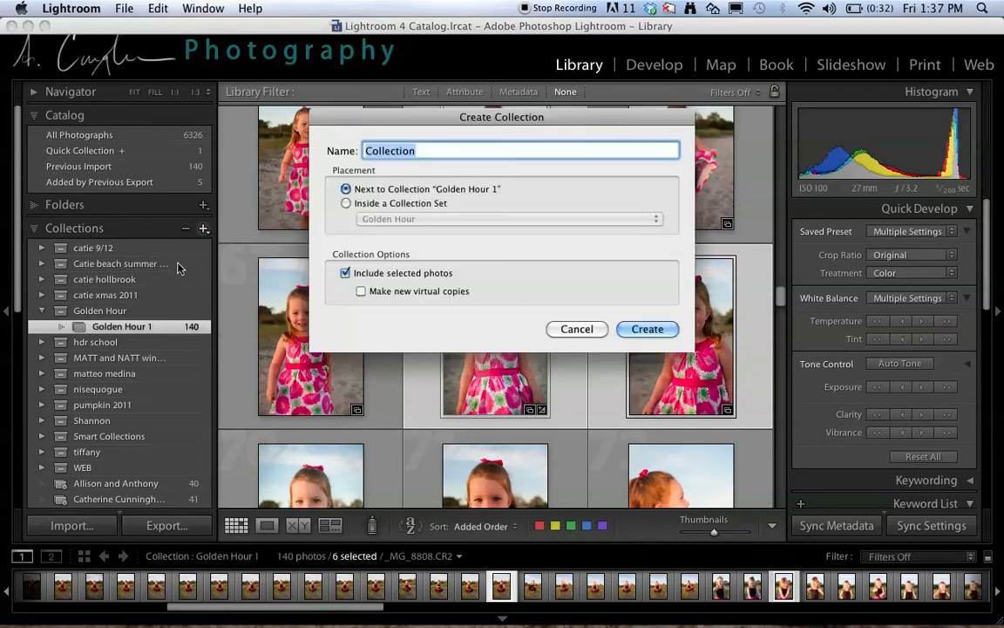
text(Golden Hour)
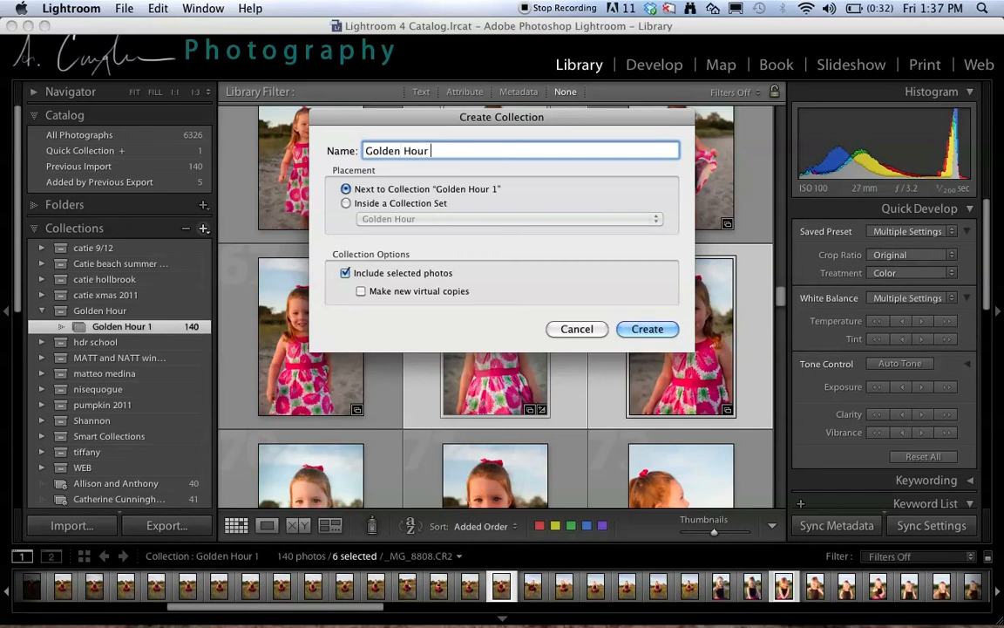
text( 2)
click(356, 205)
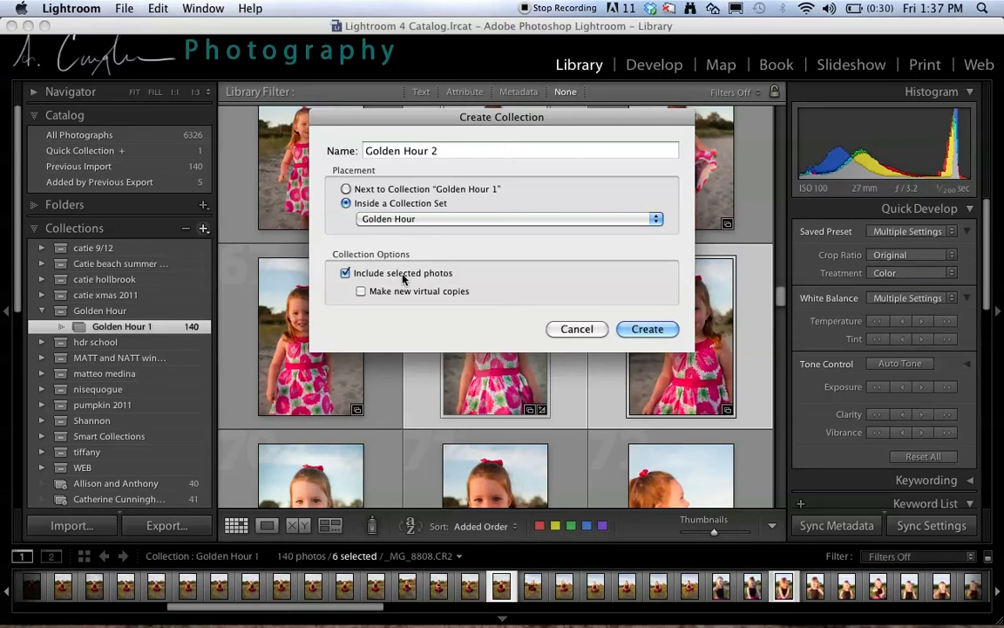
click(645, 328)
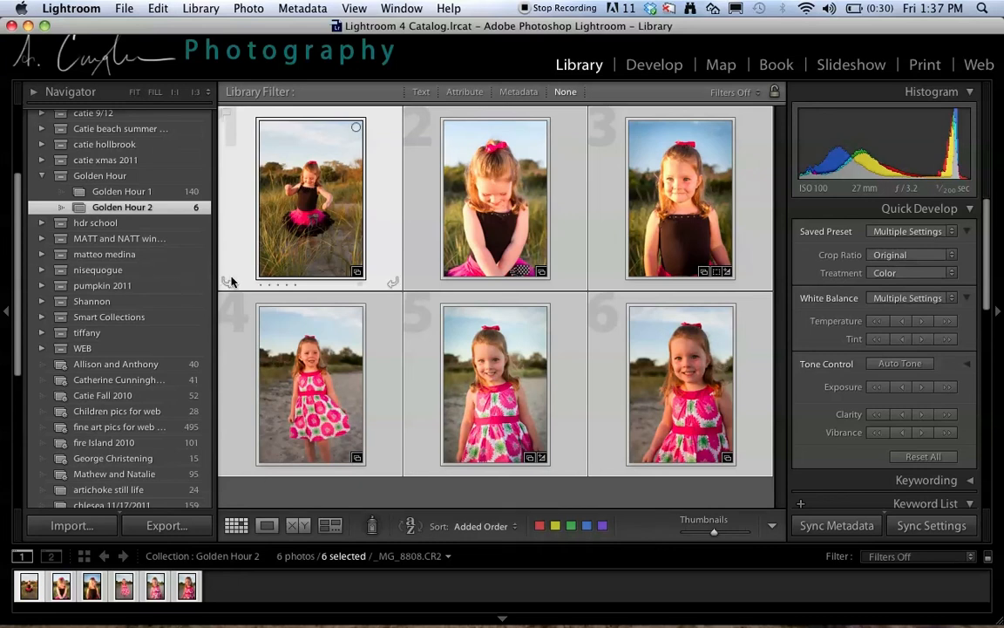
scroll(199, 225, up, 5)
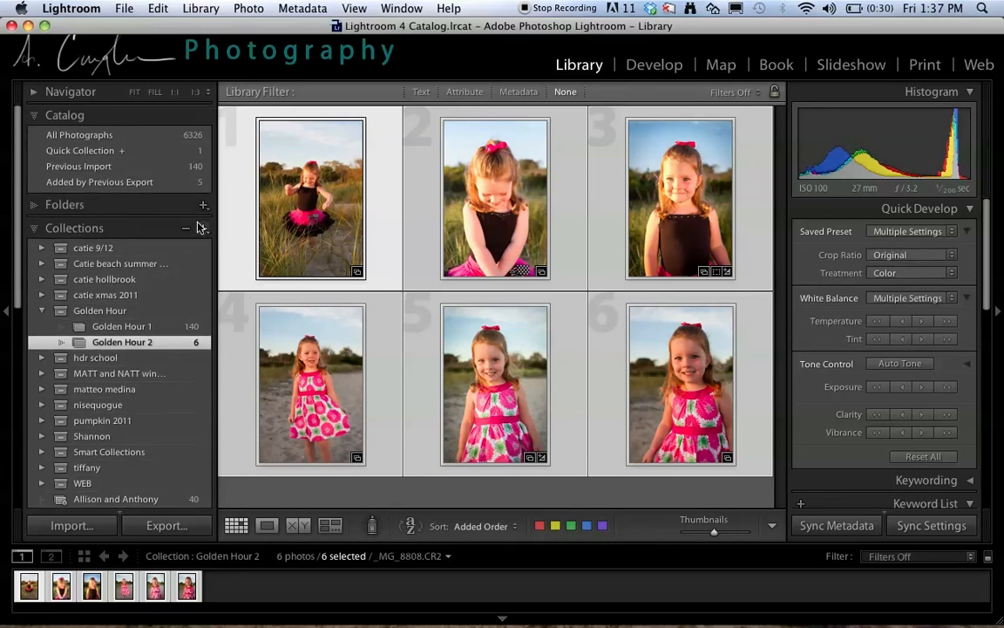
- From Golden Hour 1, add photo 70, the smiling close-up in the pink floral dress, to Golden Hour 2
click(106, 327)
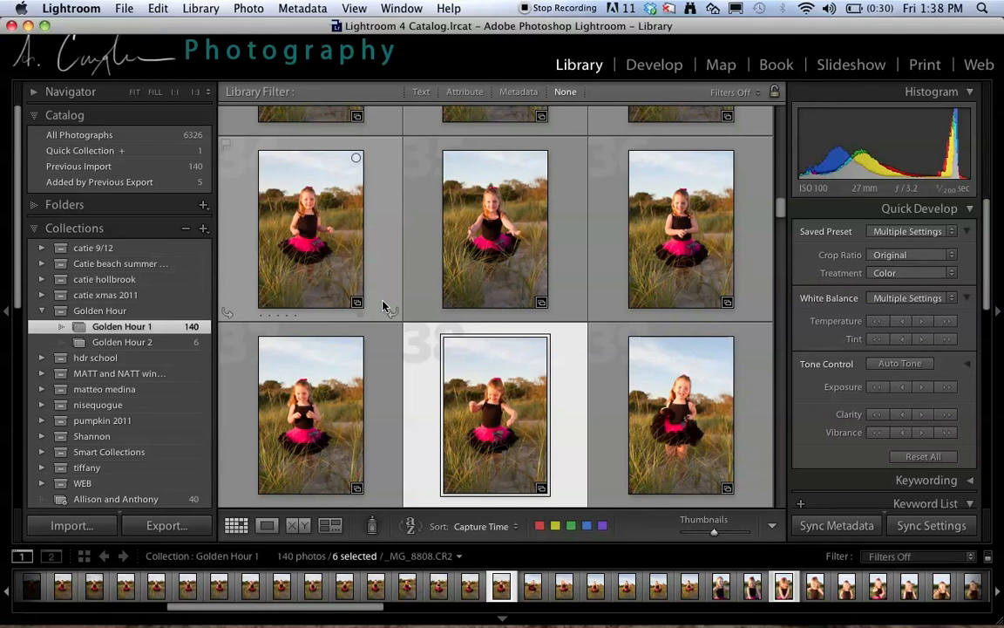
scroll(371, 314, down, 10)
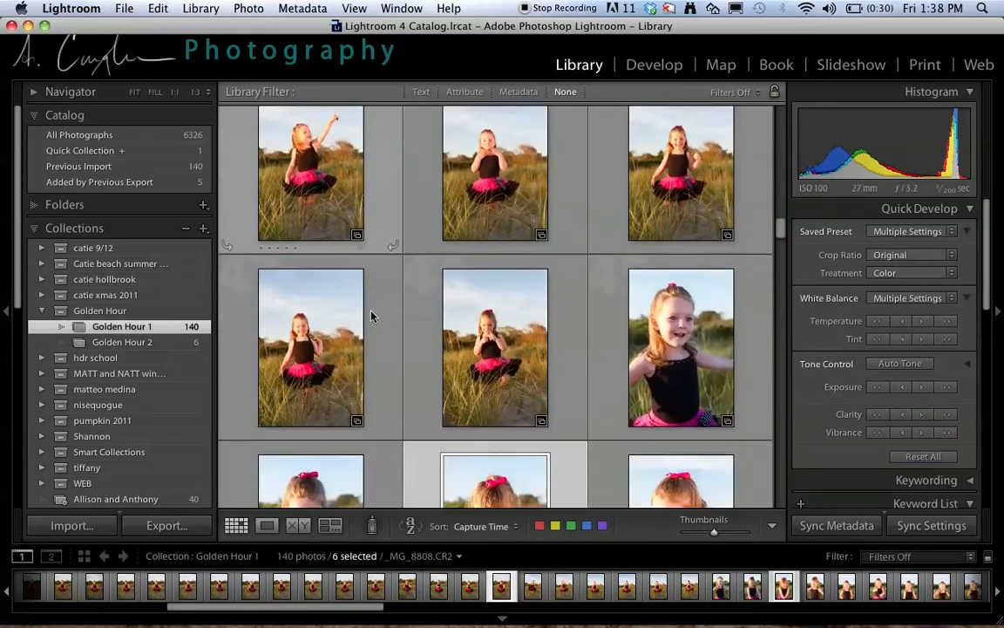
scroll(371, 315, down, 8)
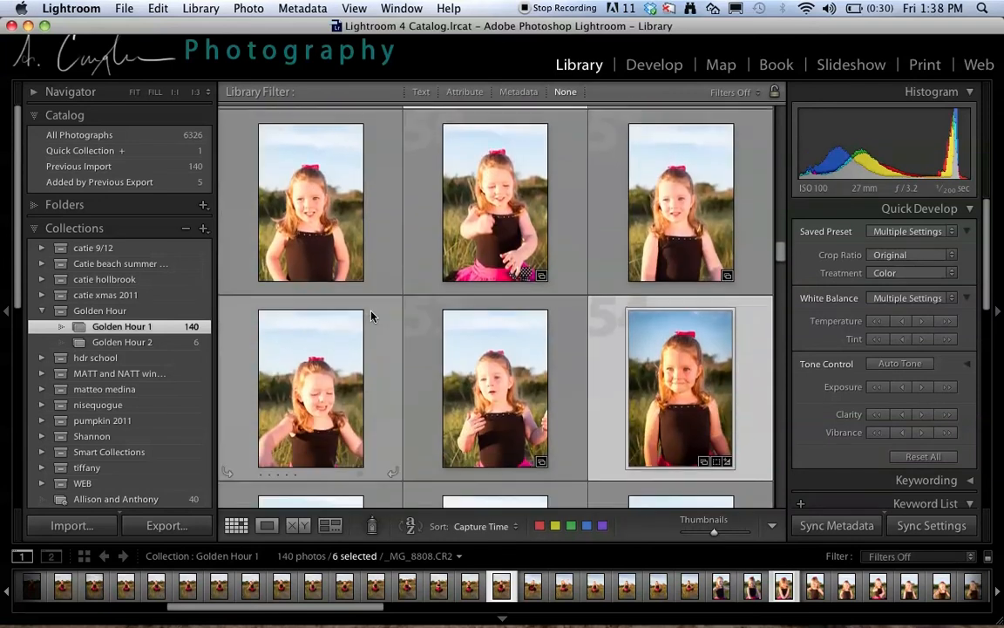
scroll(370, 315, down, 8)
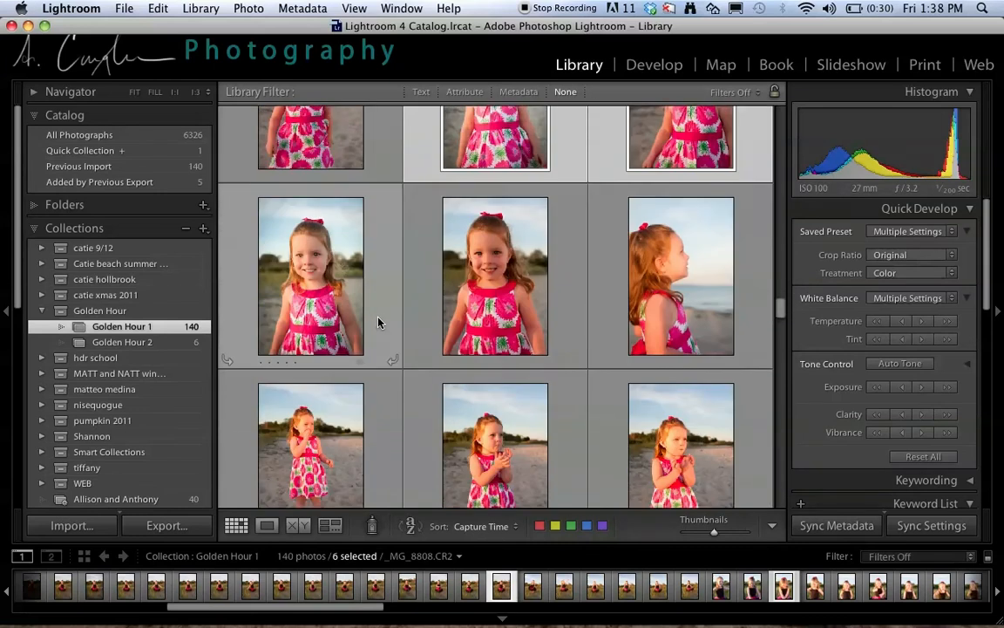
click(342, 202)
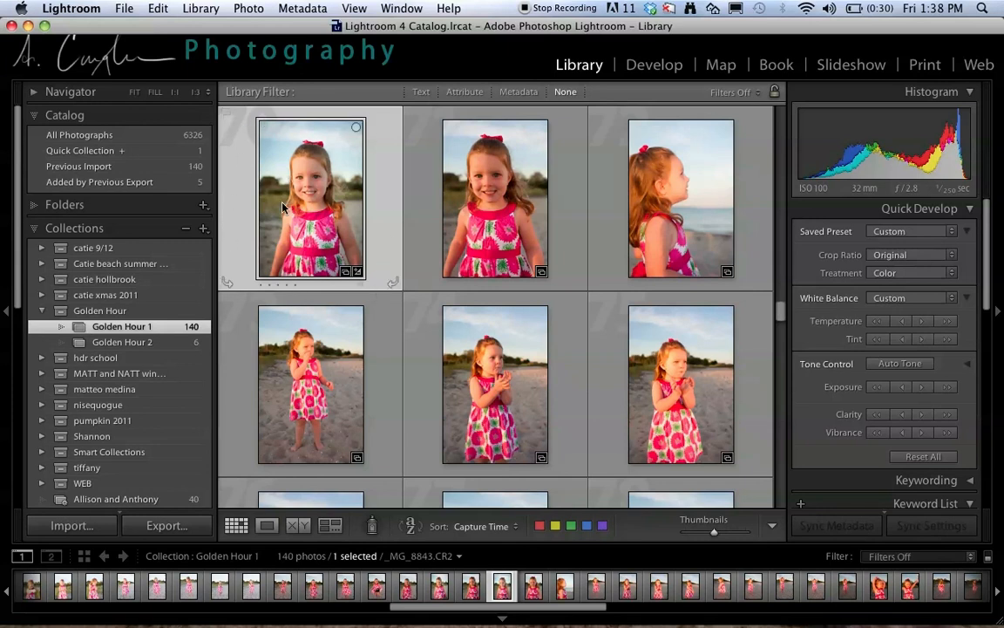
drag(296, 179, 143, 349)
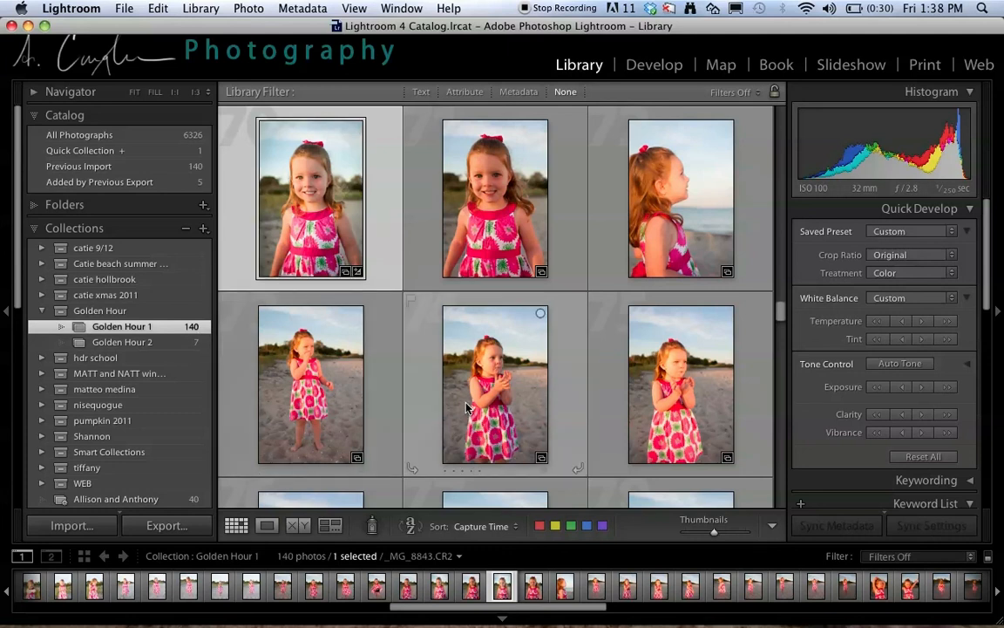
- Select photos 76, 77, 79 and 80 in Golden Hour 1 and add them together to Golden Hour 2
scroll(419, 362, down, 5)
click(426, 336)
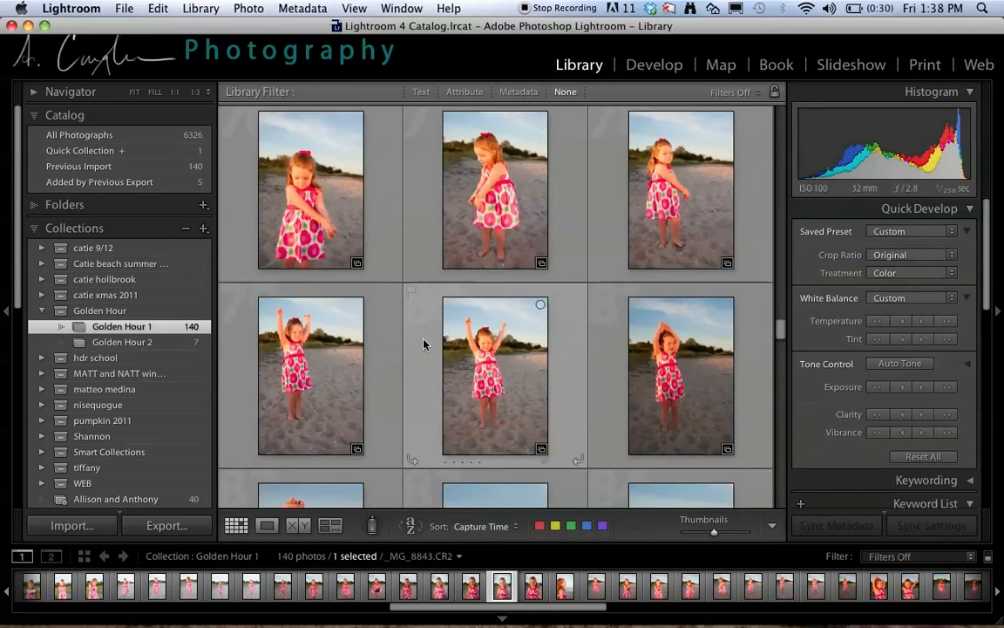
super+click(366, 341)
super+click(299, 206)
super+click(465, 201)
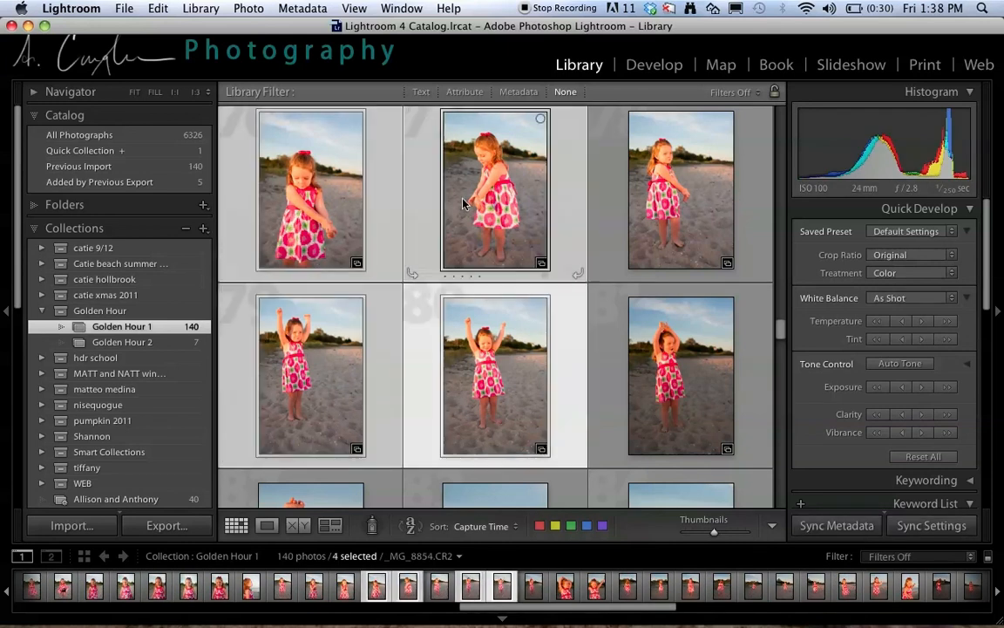
drag(305, 208, 147, 344)
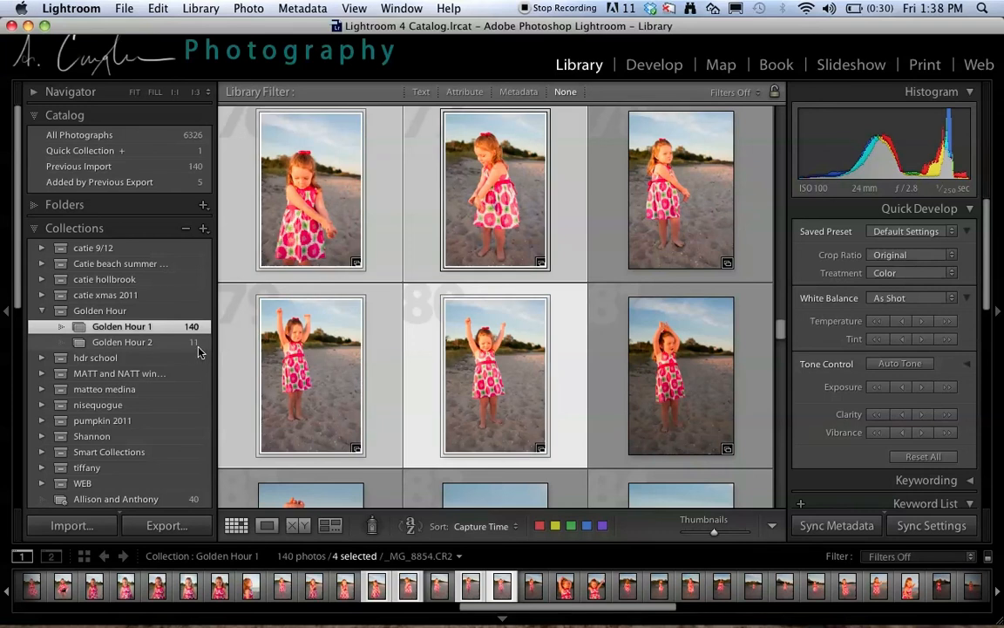
scroll(385, 368, down, 5)
scroll(385, 372, up, 3)
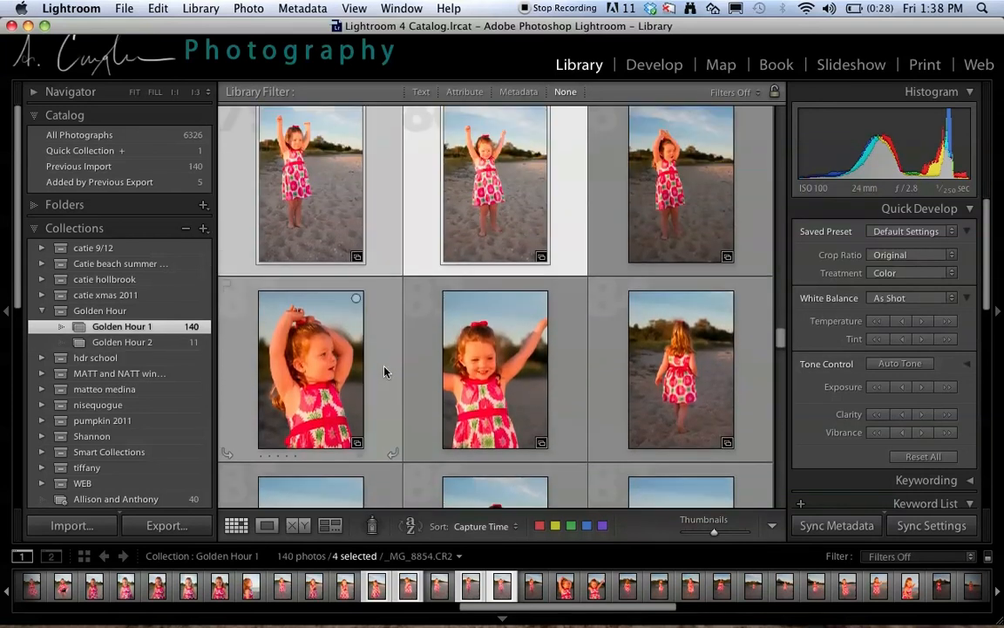